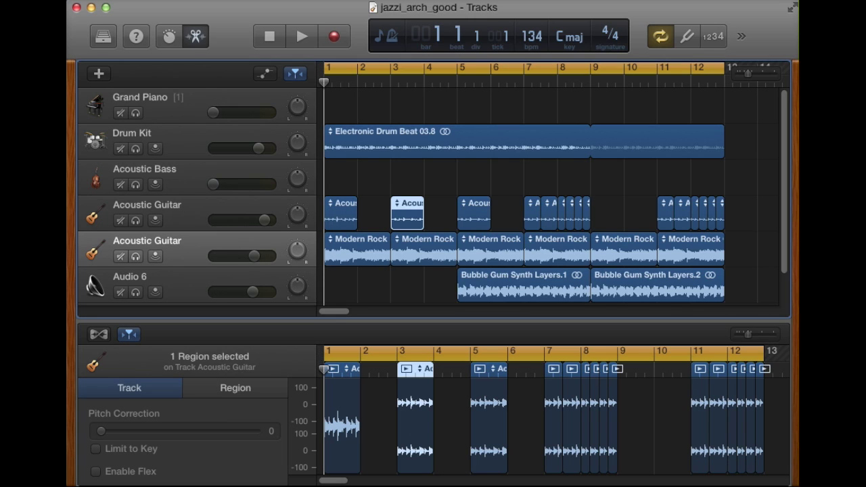
Play jazzi_arch_good, then close its window to bring up the save-changes prompt.
{"action": "key", "text": "space"}
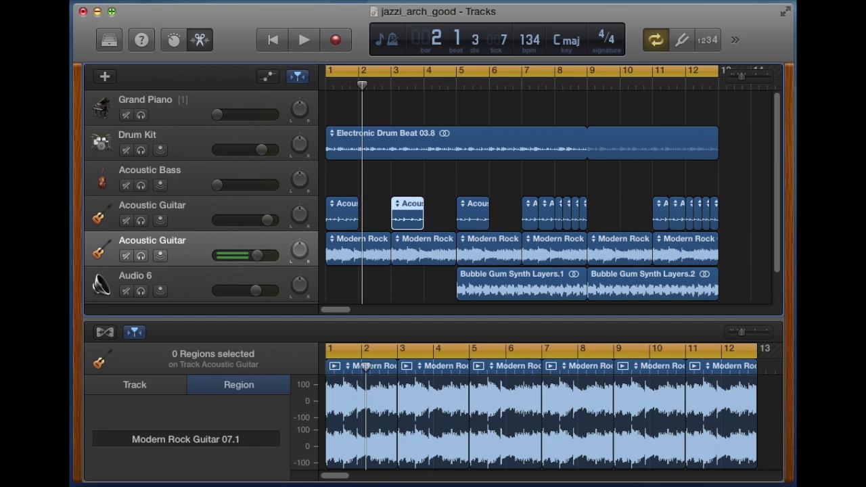
{"action": "key", "text": "super+w"}
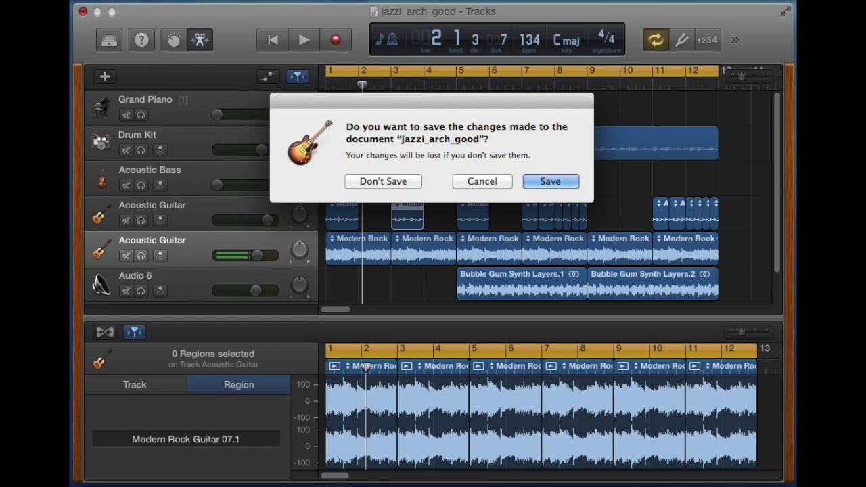
Dismiss the save prompt and acknowledge the 8-bit audio file report and alert for jazzi_arch_bad.
{"action": "key", "text": "Escape"}
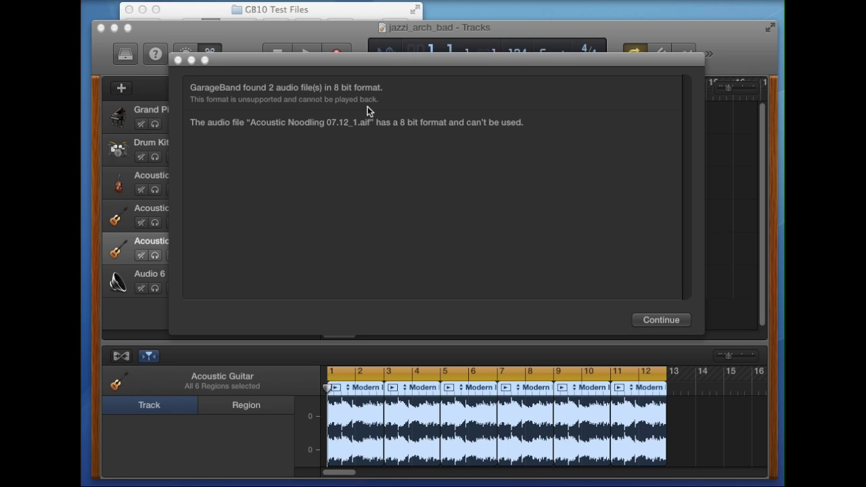
{"action": "left_click", "coordinate": [665, 321]}
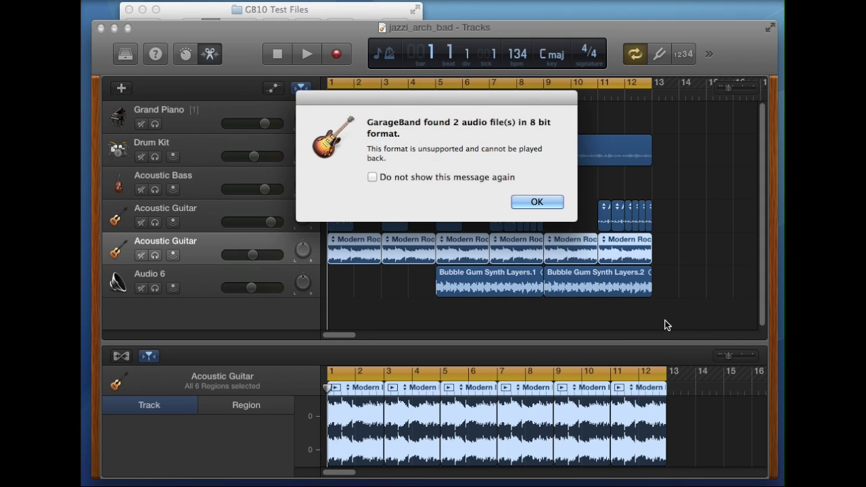
{"action": "left_click", "coordinate": [537, 202]}
Clear the 8-bit alert, play and stop jazzi_arch_bad, and select the silent guitar region at bar 3.
{"action": "left_click", "coordinate": [537, 203]}
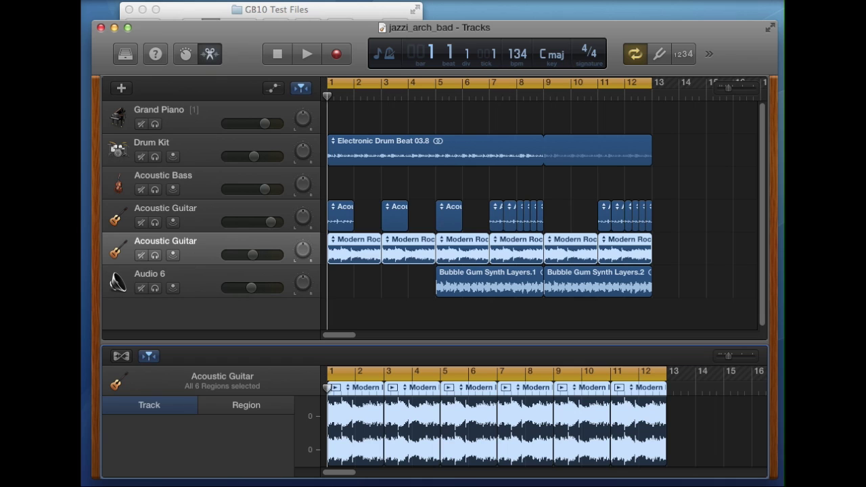
{"action": "left_click", "coordinate": [306, 56]}
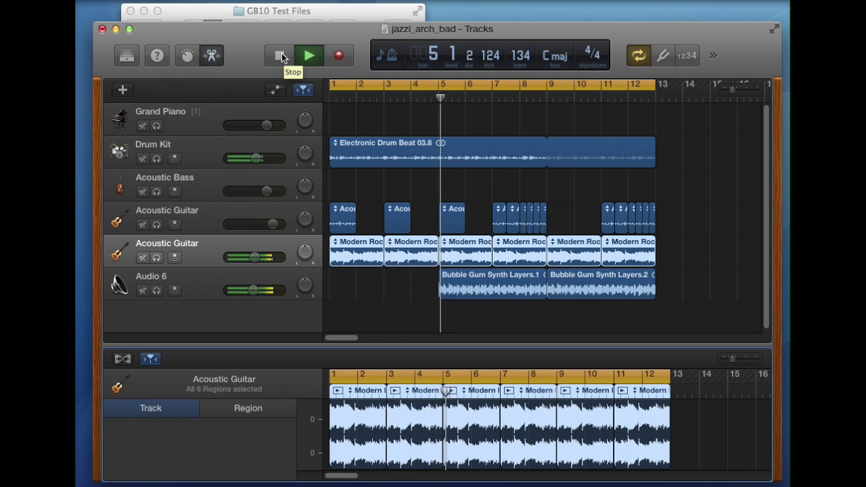
{"action": "left_click", "coordinate": [282, 57]}
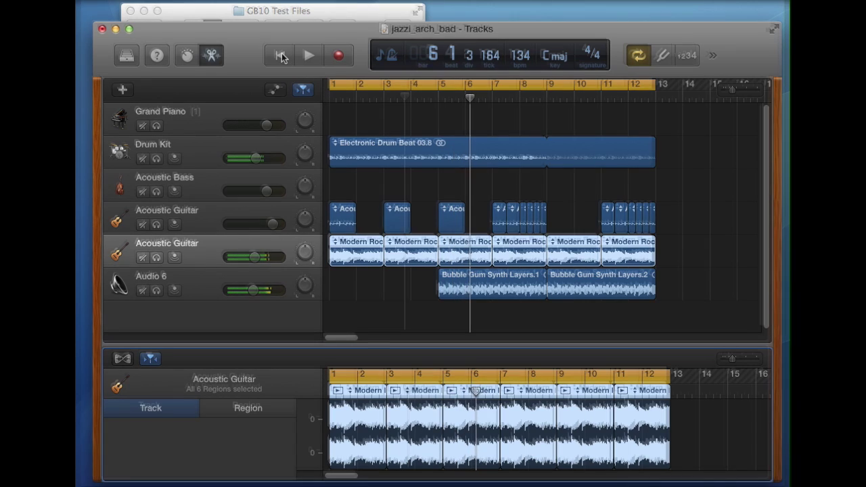
{"action": "left_click", "coordinate": [395, 217]}
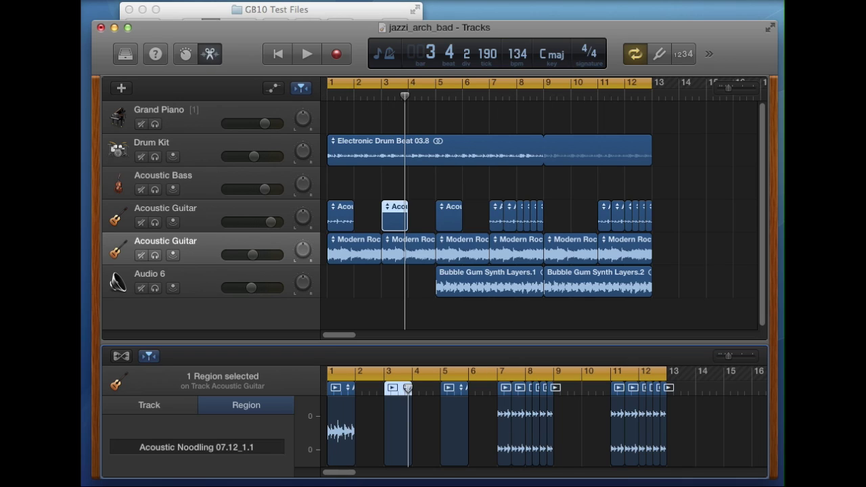
Copy the working guitar region onto bars 3 and 5, then play the project from the start.
{"action": "left_click_drag", "start_coordinate": [340, 216], "coordinate": [396, 216]}
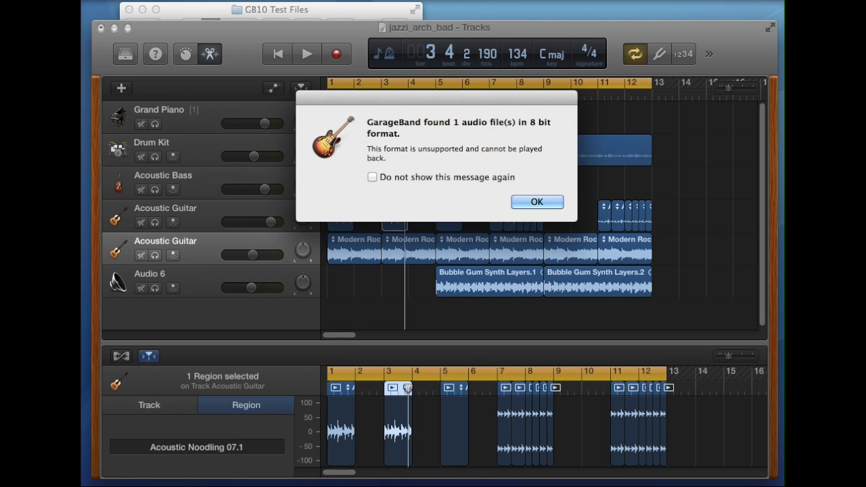
{"action": "key", "text": "Return"}
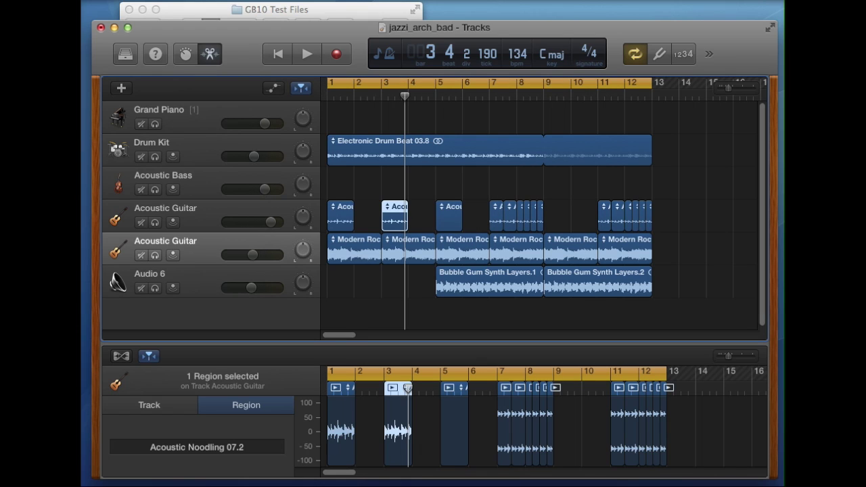
{"action": "left_click_drag", "start_coordinate": [395, 215], "coordinate": [449, 215]}
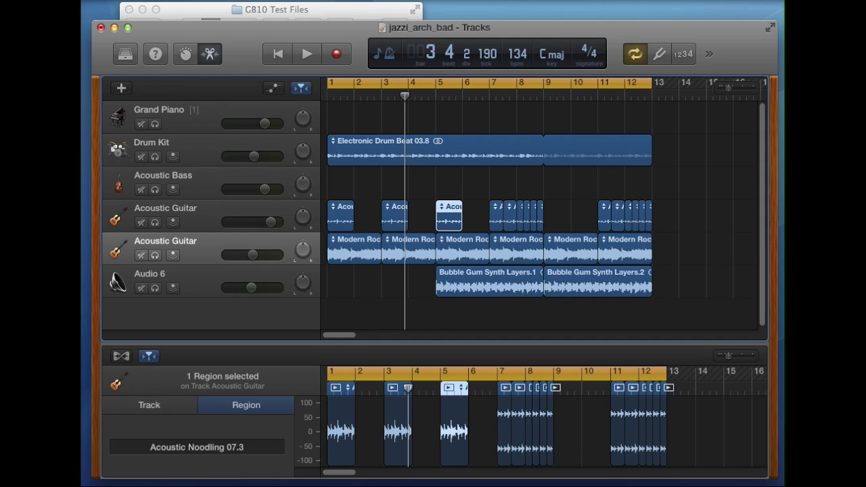
{"action": "key", "text": "Return"}
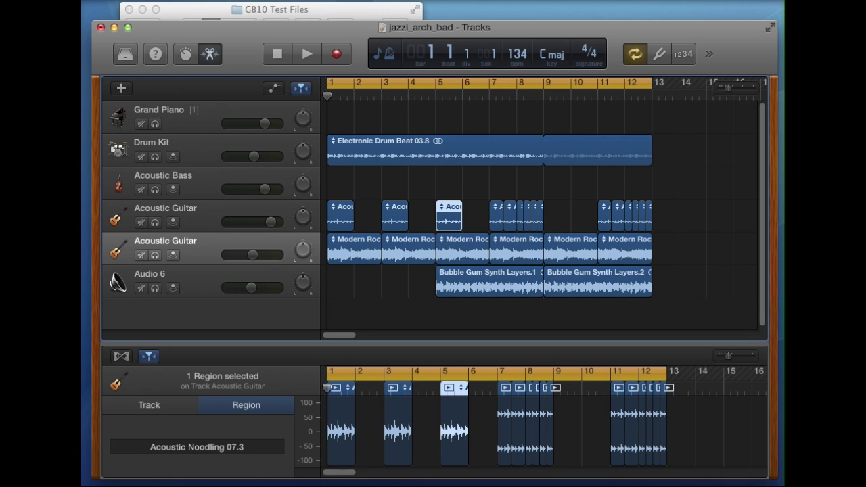
{"action": "key", "text": "space"}
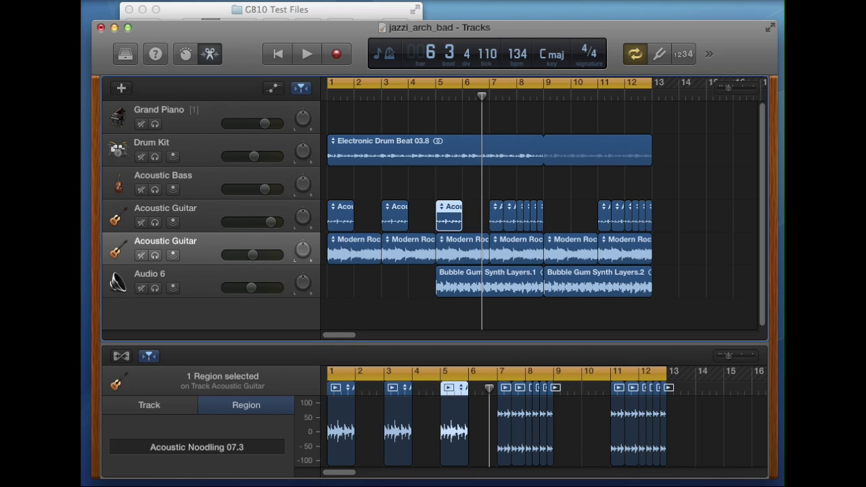
Save the project under the new name jazzi_arch_repaired using File > Save As.
{"action": "left_click", "coordinate": [95, 0]}
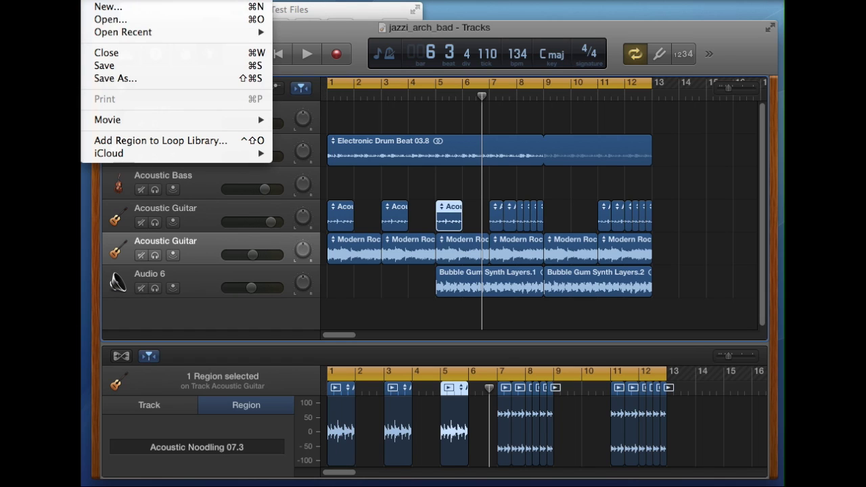
{"action": "left_click", "coordinate": [119, 78]}
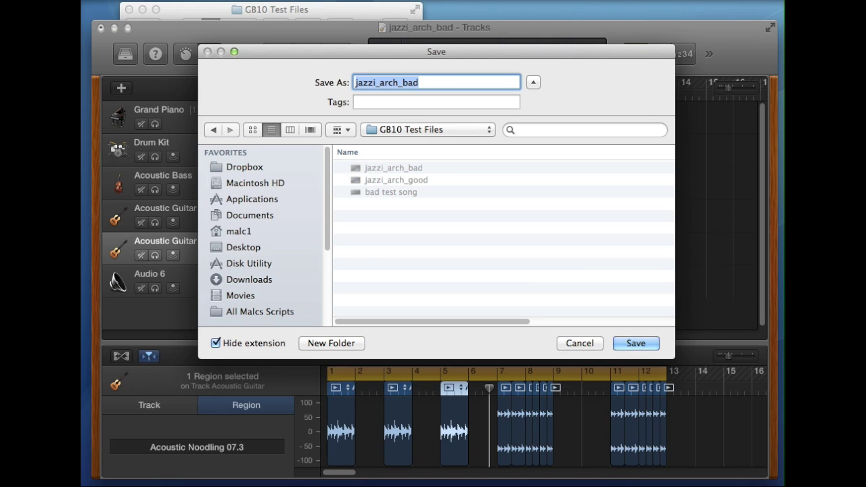
{"action": "left_click", "coordinate": [418, 83]}
{"action": "key", "text": "BackSpace"}
{"action": "key", "text": "BackSpace"}
{"action": "key", "text": "BackSpace"}
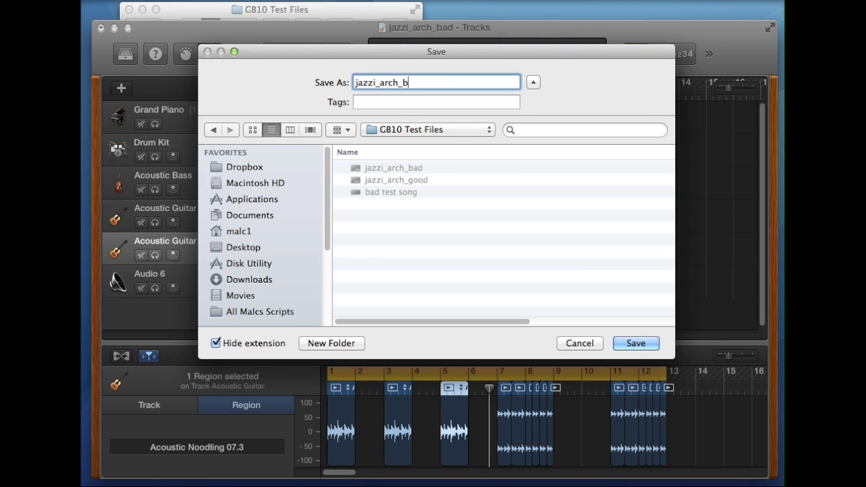
{"action": "type", "text": "repaired"}
{"action": "key", "text": "Return"}
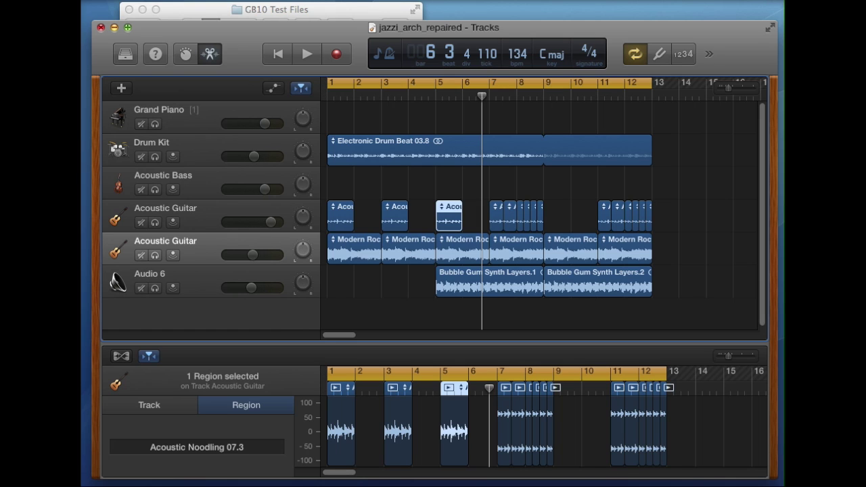
Close the repaired project, reopen jazzi_arch_bad, dismiss its 8-bit alerts, and close it.
{"action": "left_click", "coordinate": [101, 27]}
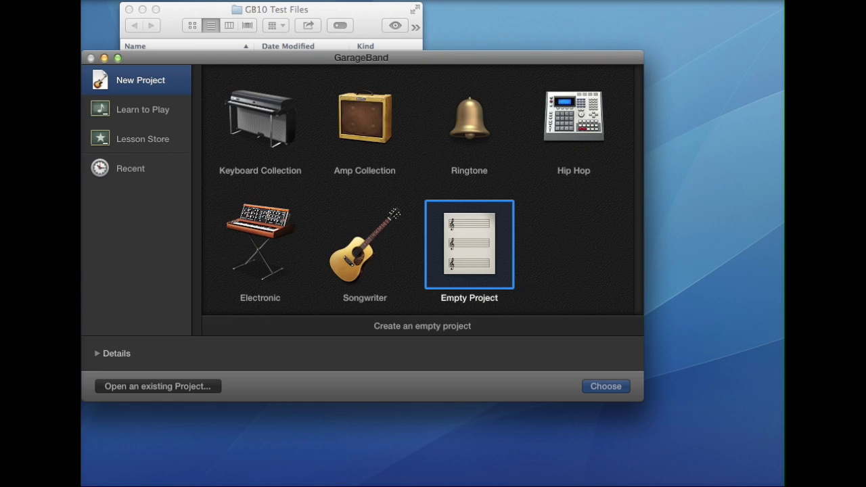
{"action": "key", "text": "super+o"}
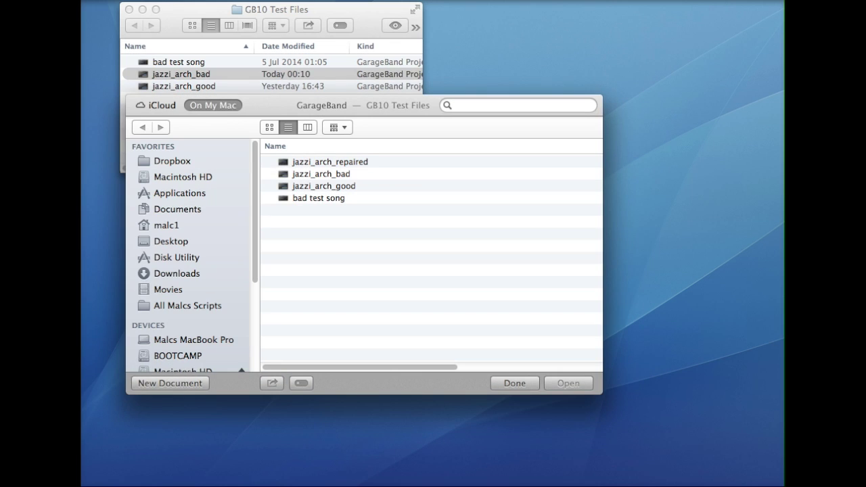
{"action": "left_click", "coordinate": [320, 174]}
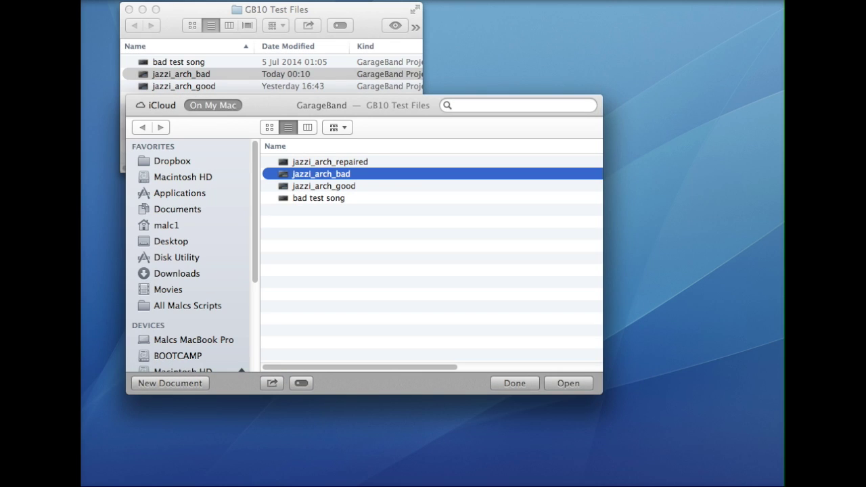
{"action": "key", "text": "Return"}
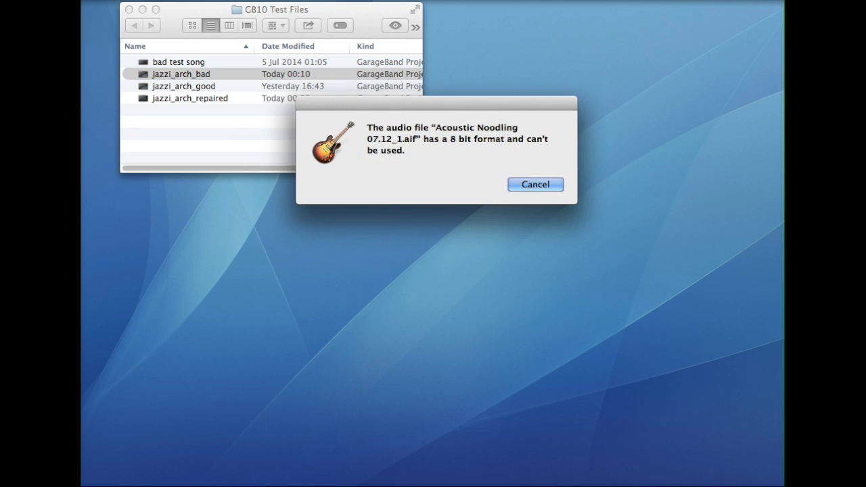
{"action": "key", "text": "Return"}
{"action": "key", "text": "Return"}
{"action": "key", "text": "Return"}
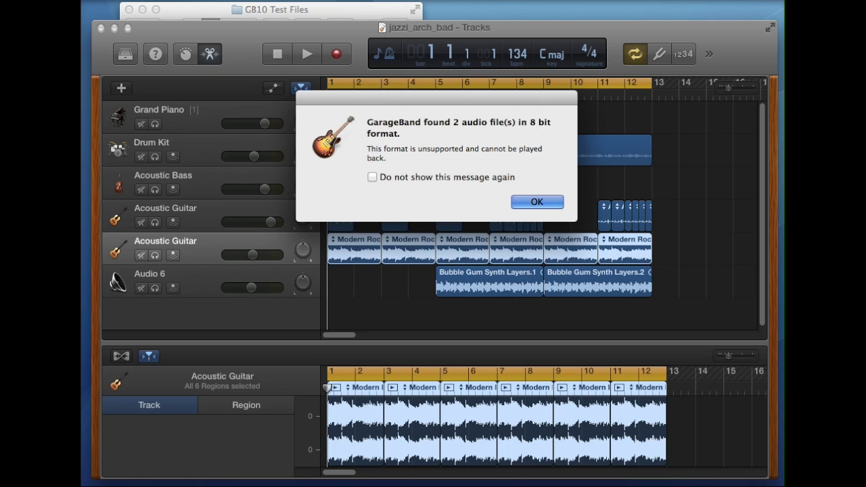
{"action": "key", "text": "Return"}
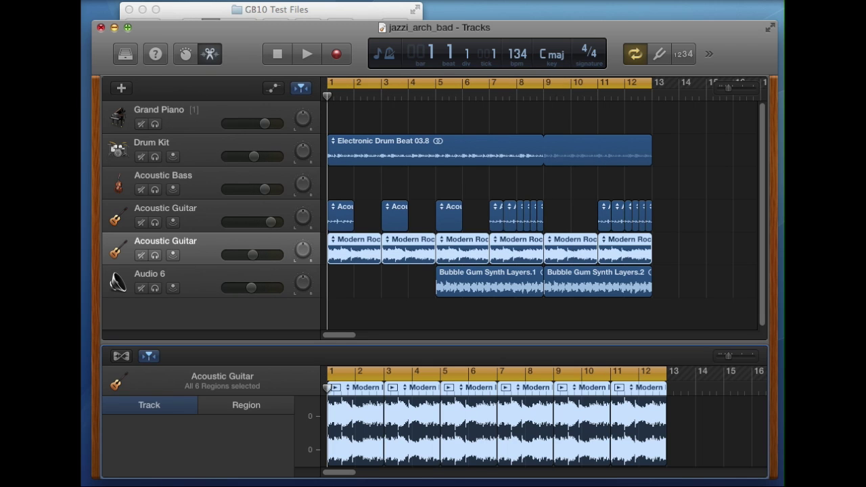
{"action": "left_click", "coordinate": [101, 27]}
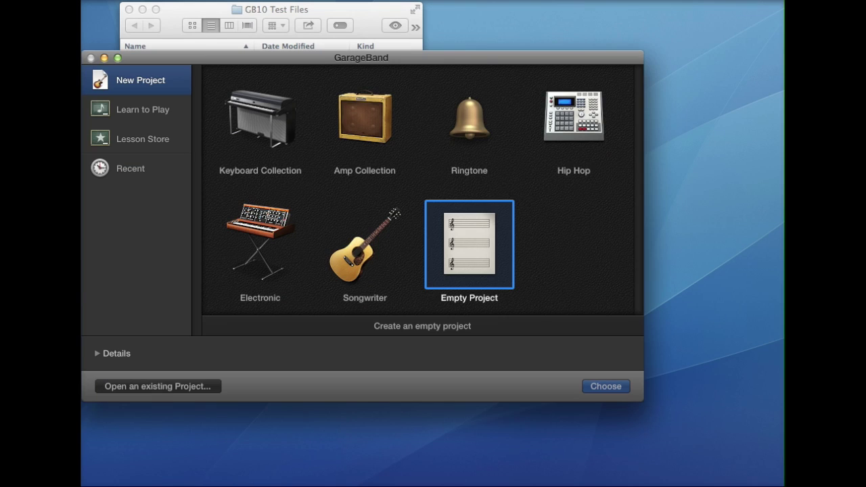
Open jazzi_arch_repaired from the GB10 Test Files folder, with no 8-bit alert.
{"action": "key", "text": "super+o"}
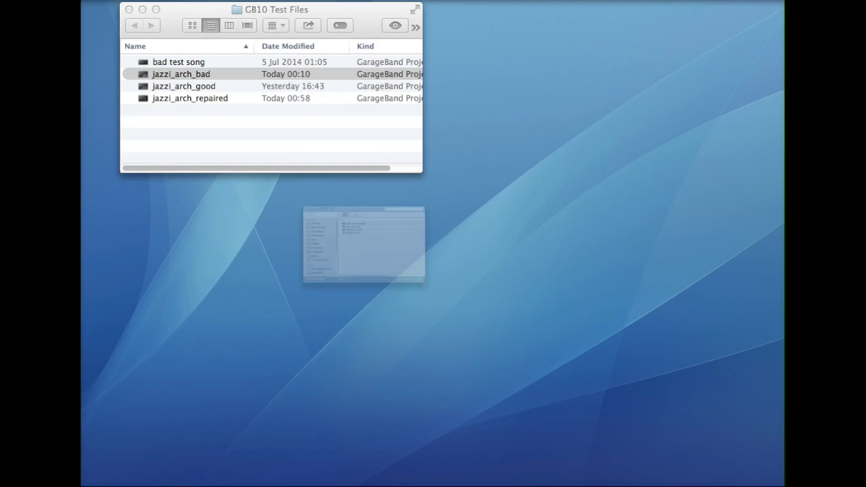
{"action": "left_click", "coordinate": [330, 161]}
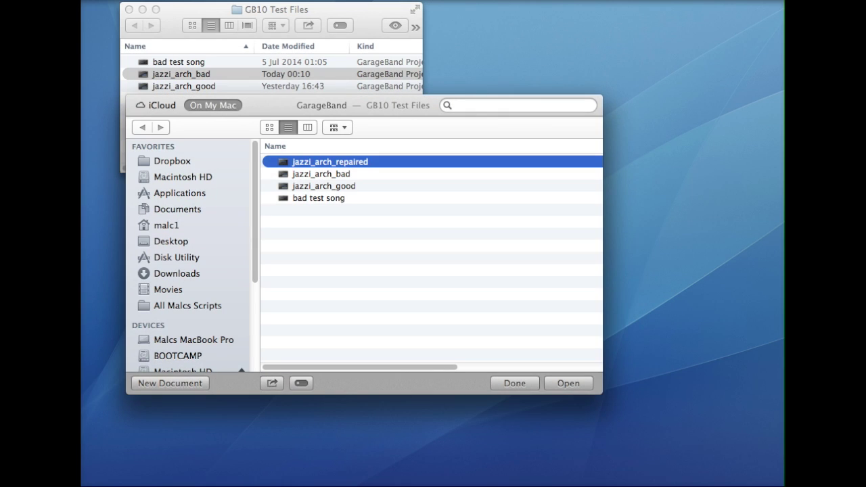
{"action": "key", "text": "Return"}
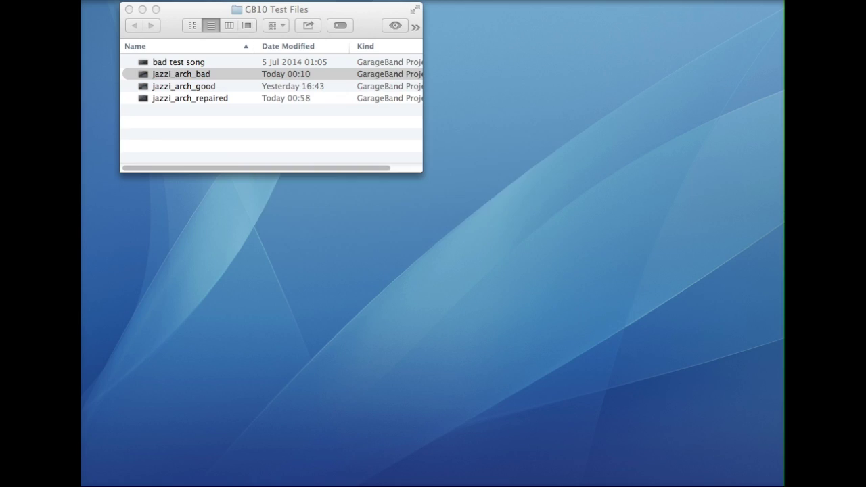
Play jazzi_arch_repaired from bar 1, stop it, then replay it from the beginning.
{"action": "key", "text": "Return"}
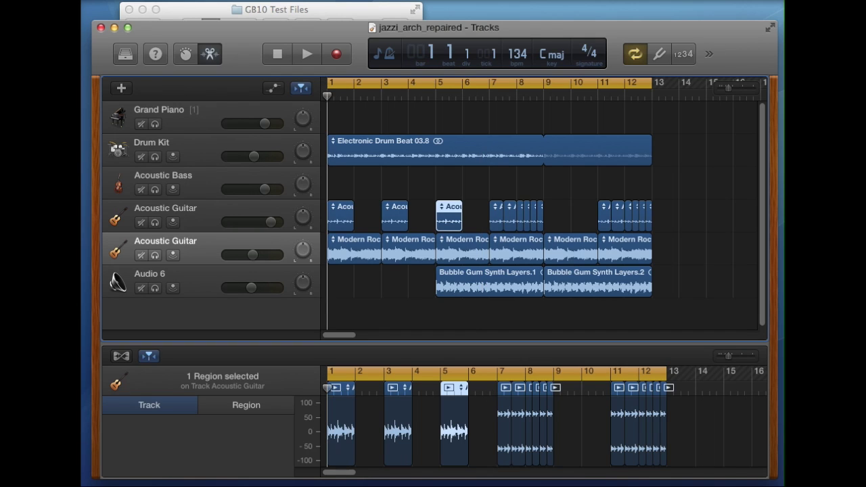
{"action": "key", "text": "space"}
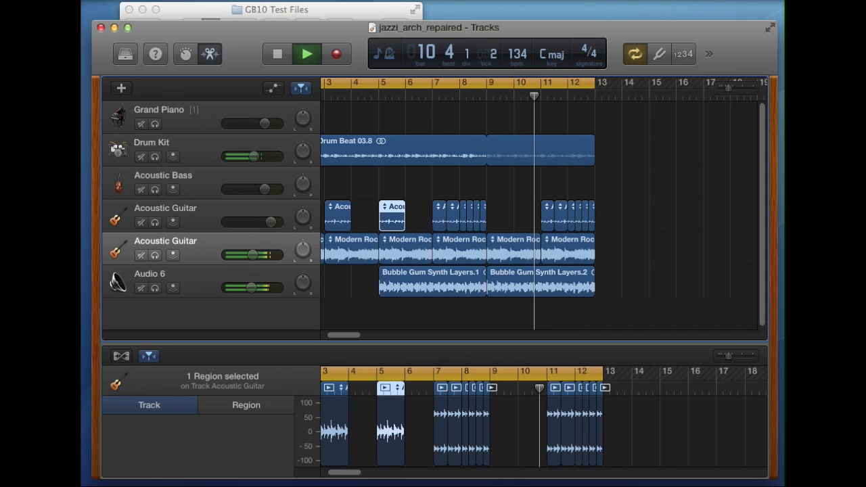
{"action": "key", "text": "space"}
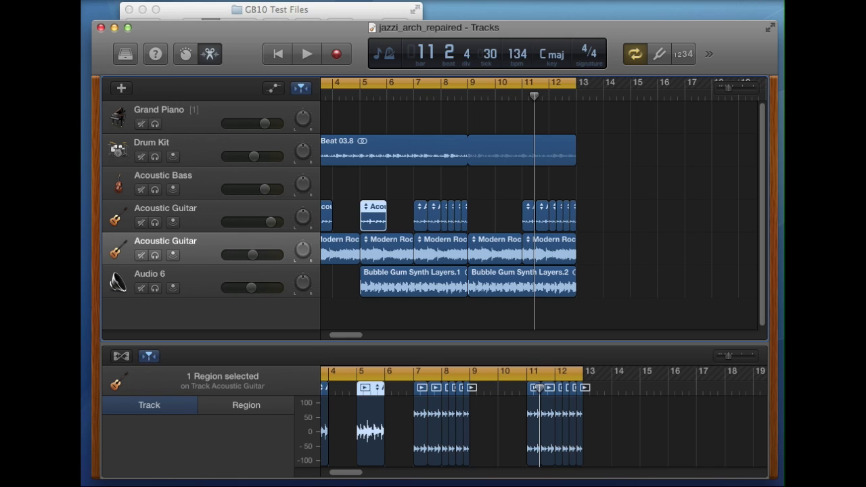
{"action": "key", "text": "Return"}
{"action": "key", "text": "space"}
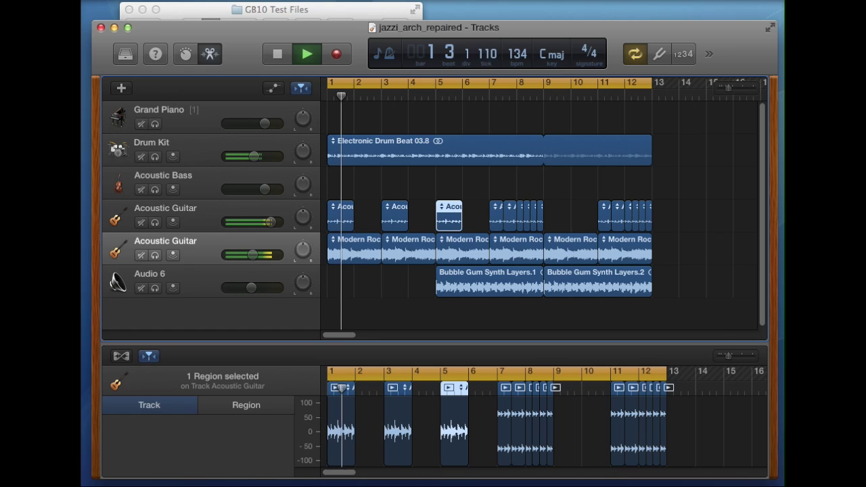